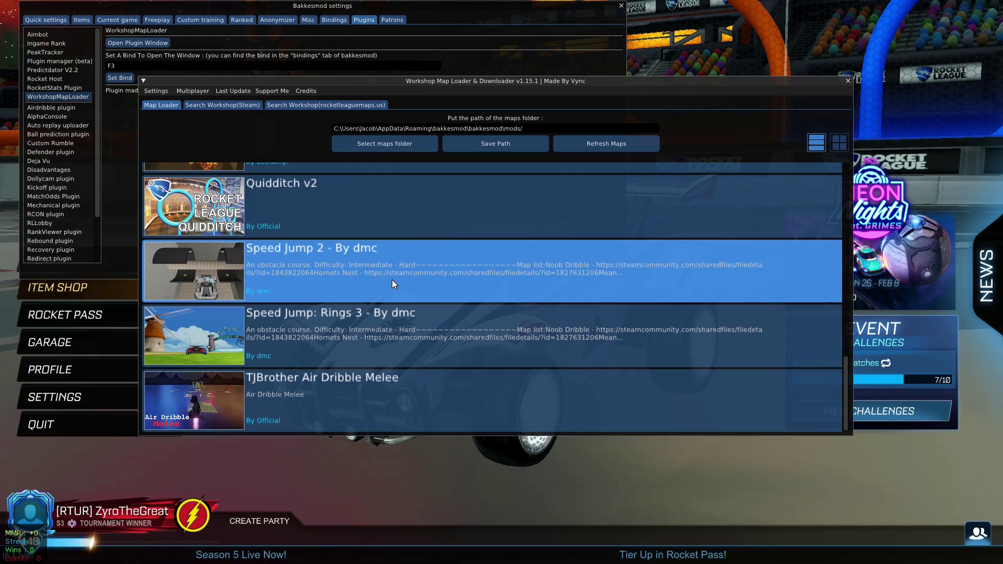
click(402, 266)
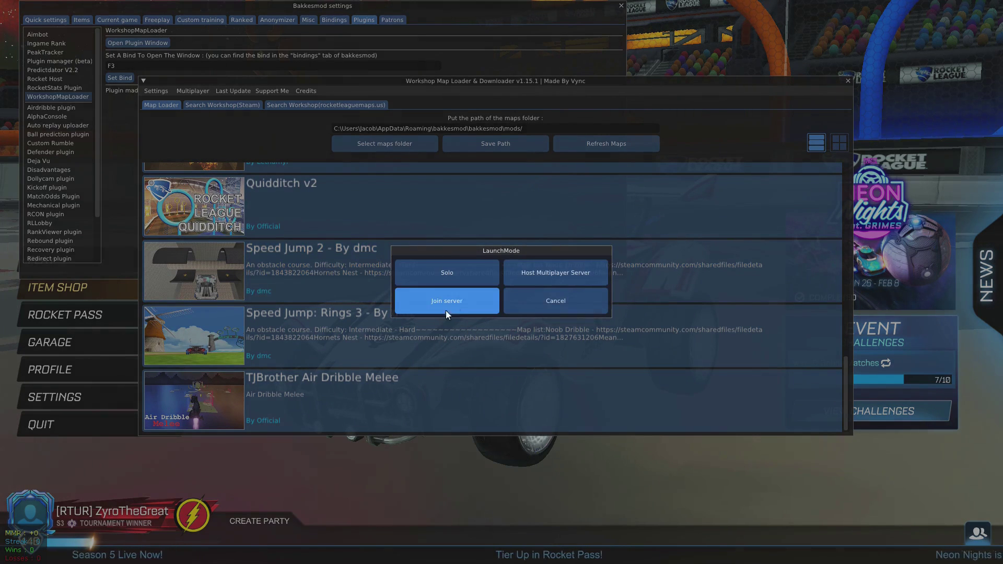
click(424, 306)
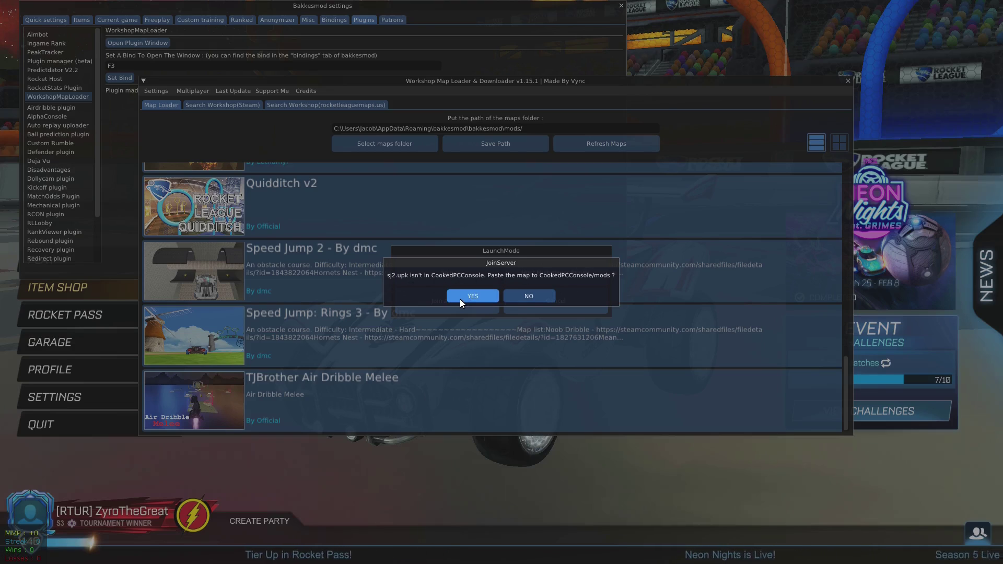
click(460, 298)
click(502, 298)
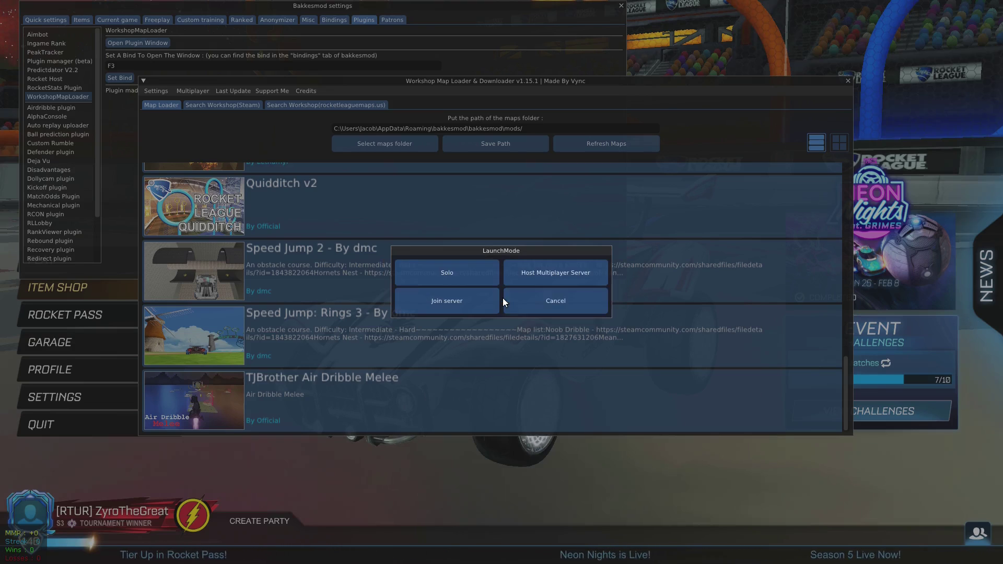
click(539, 291)
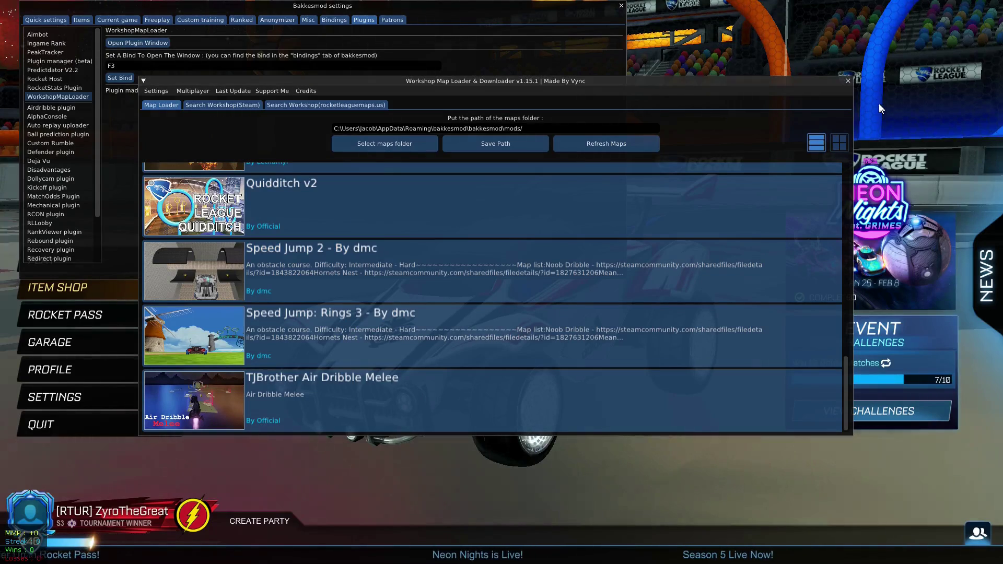
Close the Workshop Map Loader and show the Rocket Host plugin settings (127.0.0.1, port 7777)
click(848, 81)
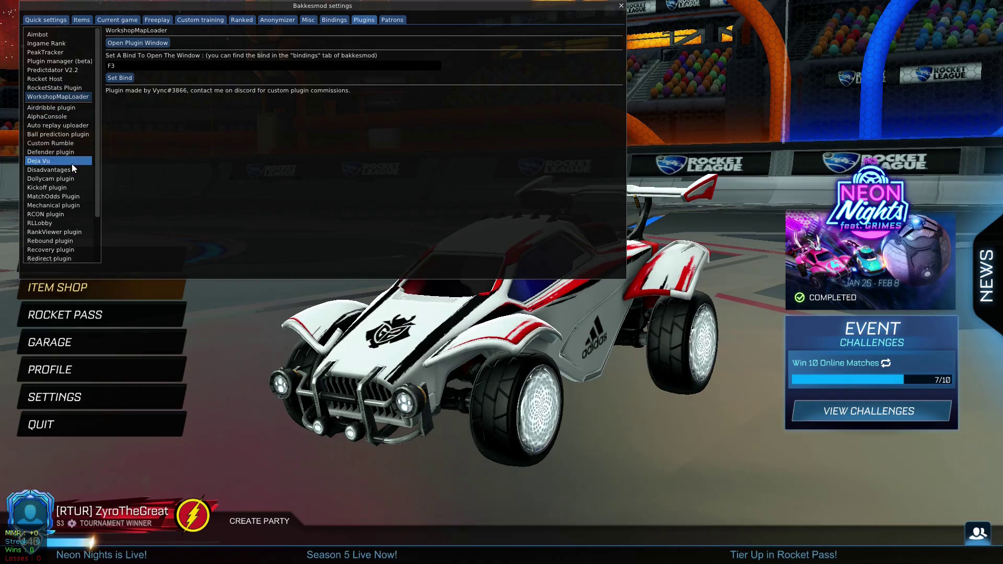
scroll(71, 151, down, 3)
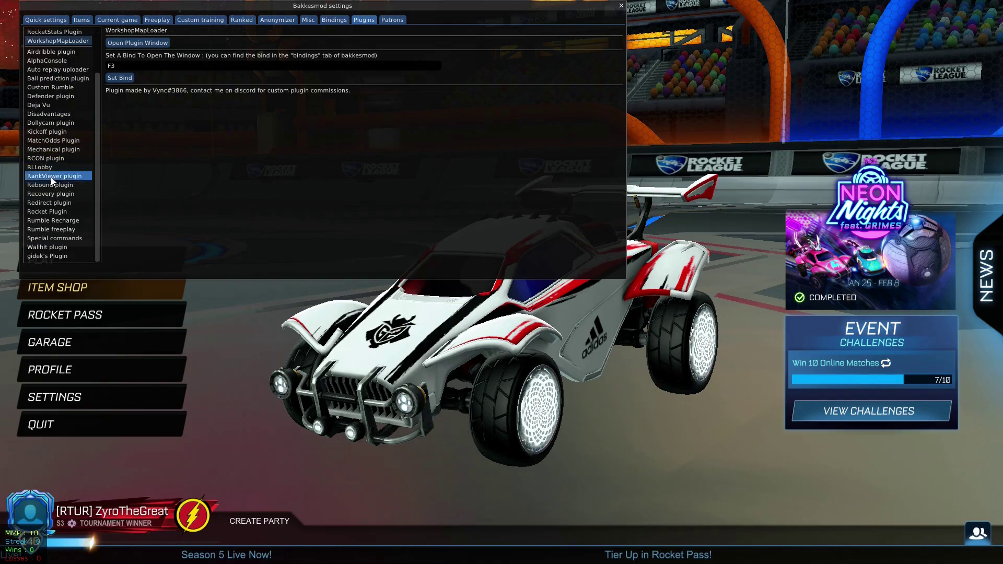
scroll(39, 189, up, 3)
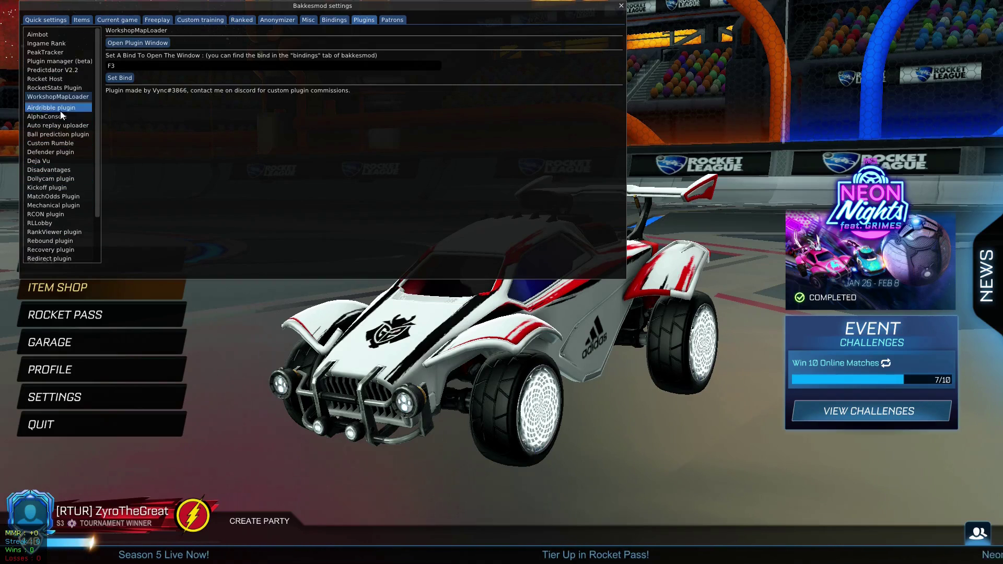
click(54, 77)
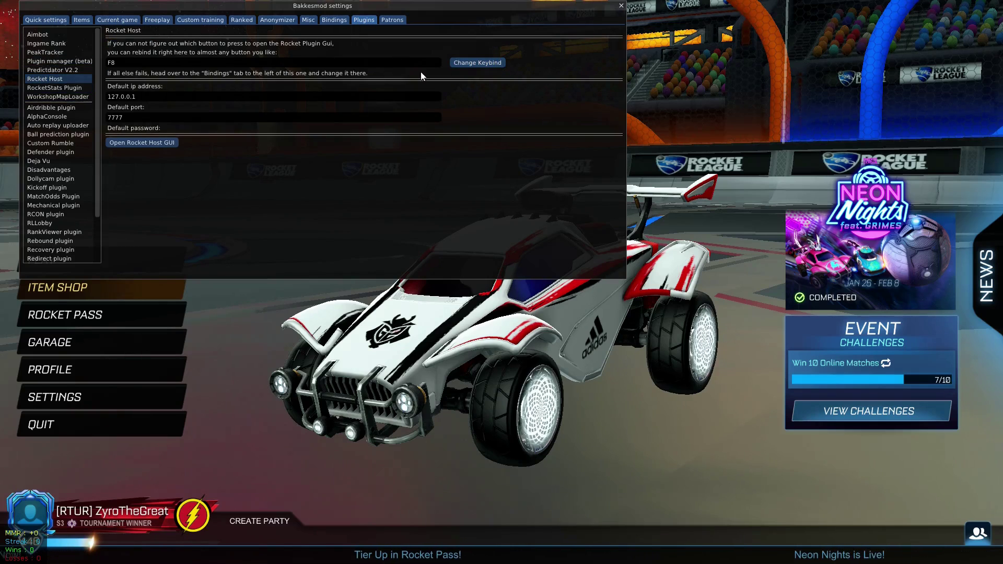
Open the Rocket Host server window, enable custom maps, and browse the arena list
click(142, 145)
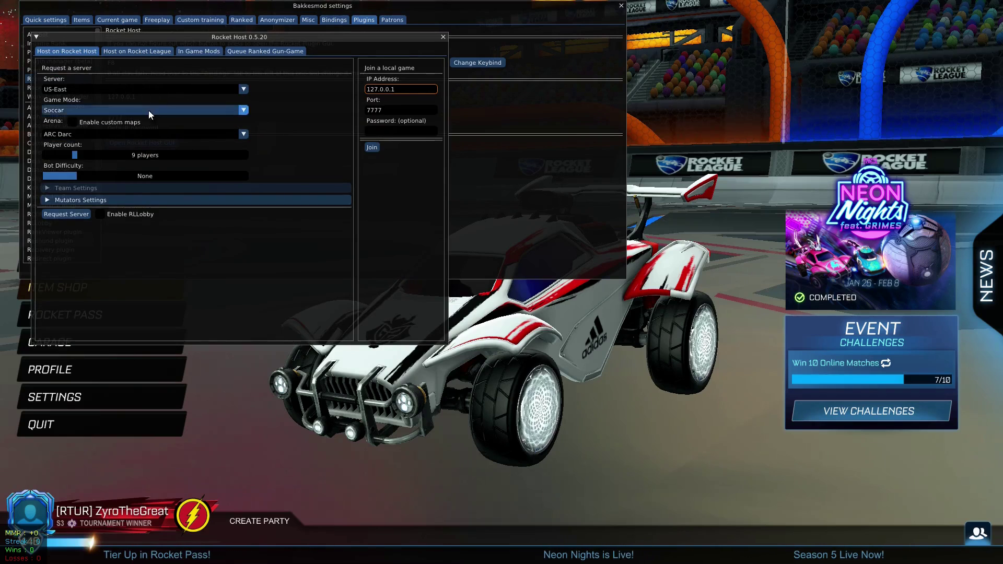
click(74, 124)
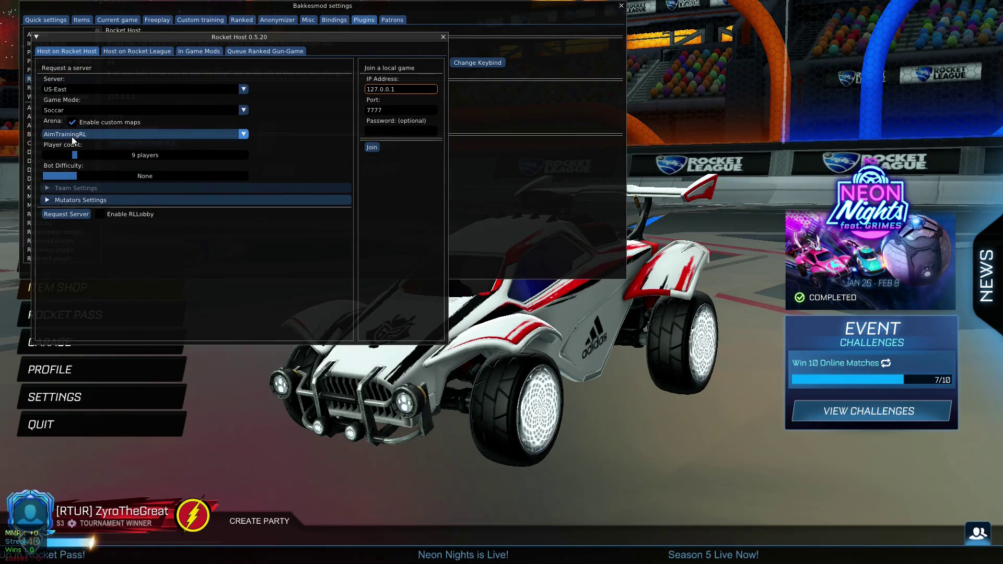
click(71, 135)
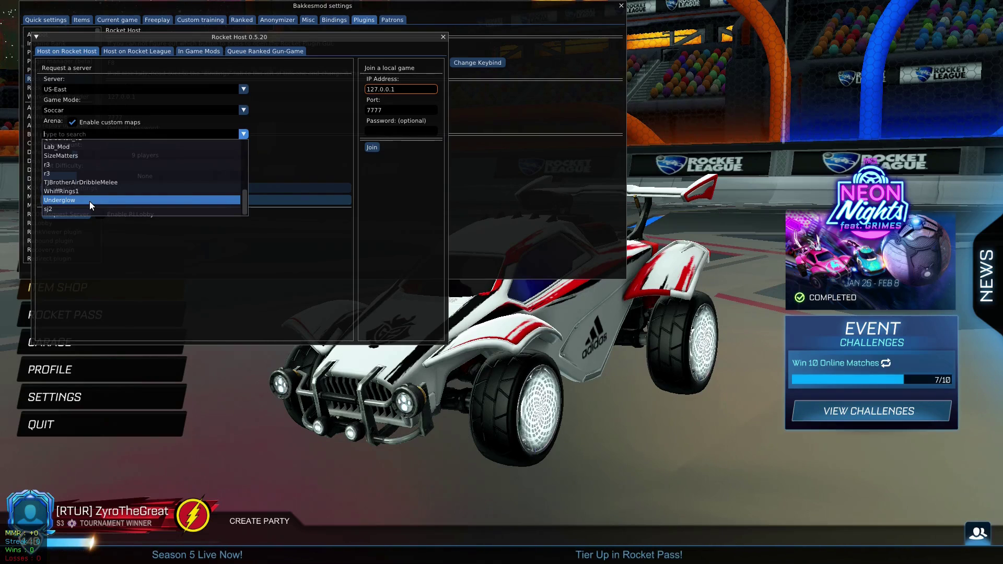
scroll(89, 202, up, 10)
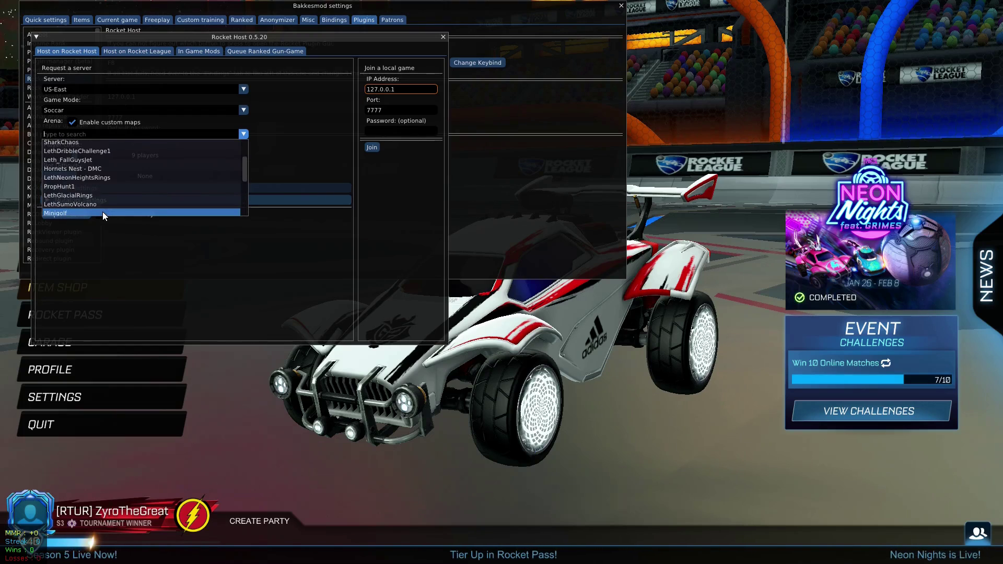
scroll(65, 161, down, 3)
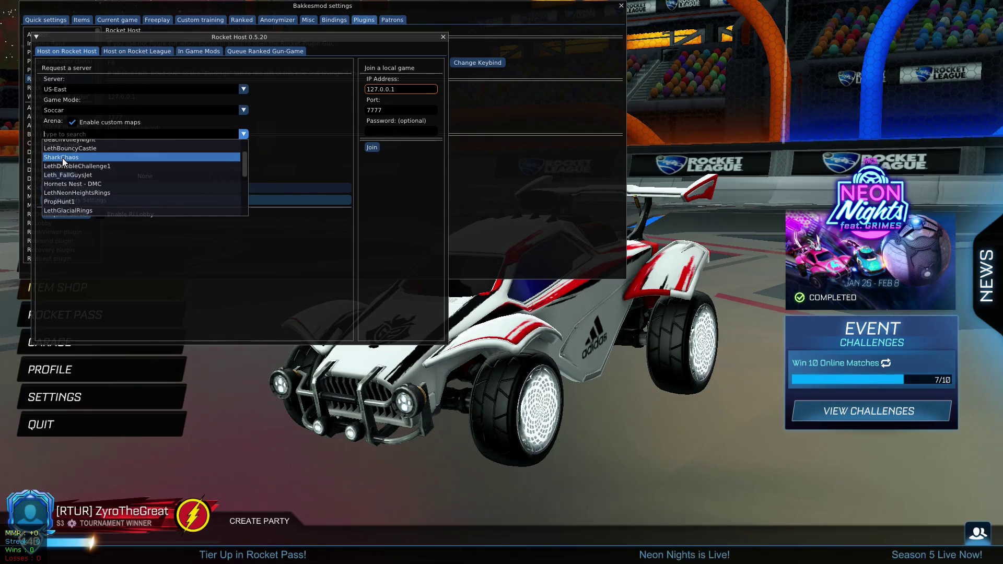
scroll(65, 172, up, 3)
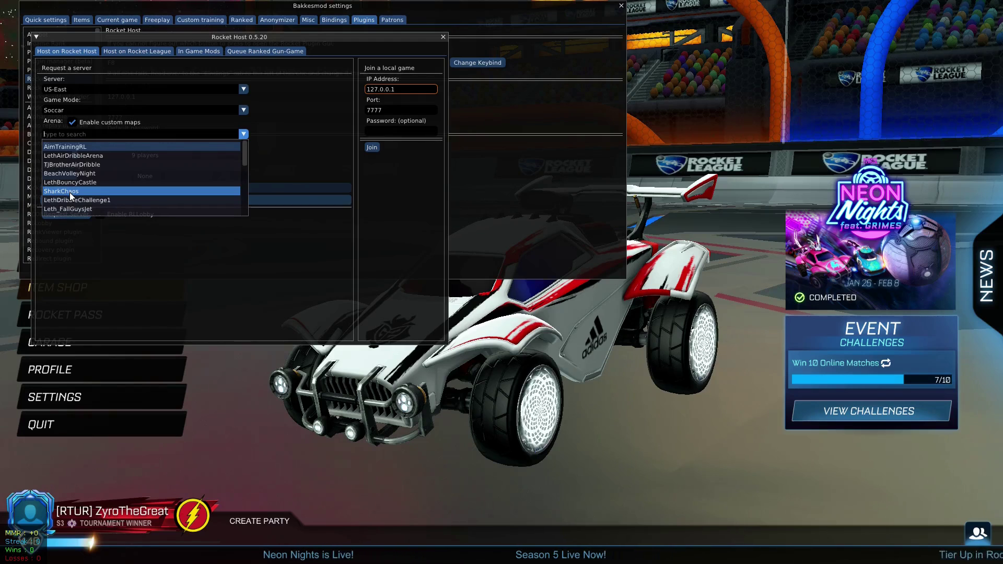
scroll(65, 157, down, 3)
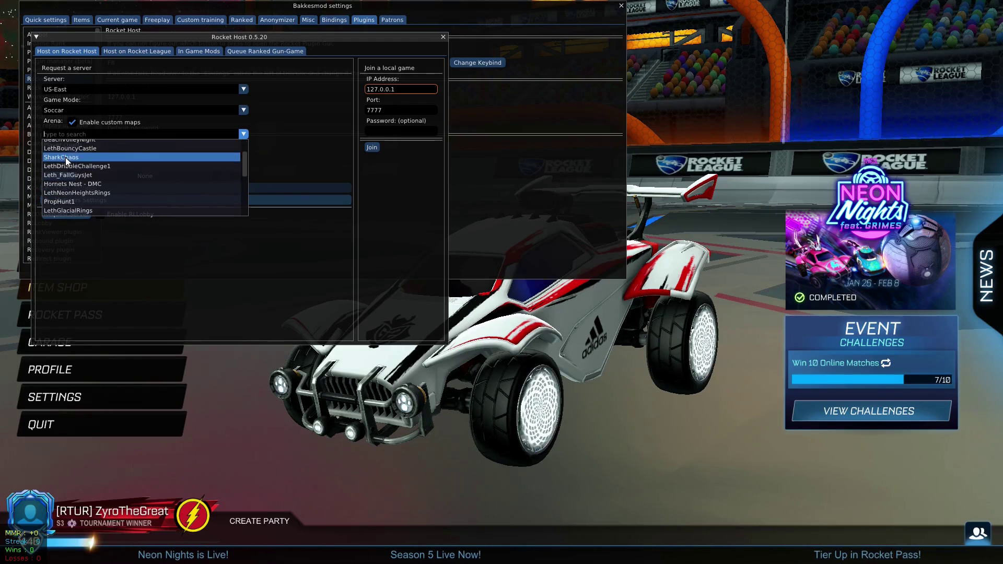
scroll(68, 177, down, 4)
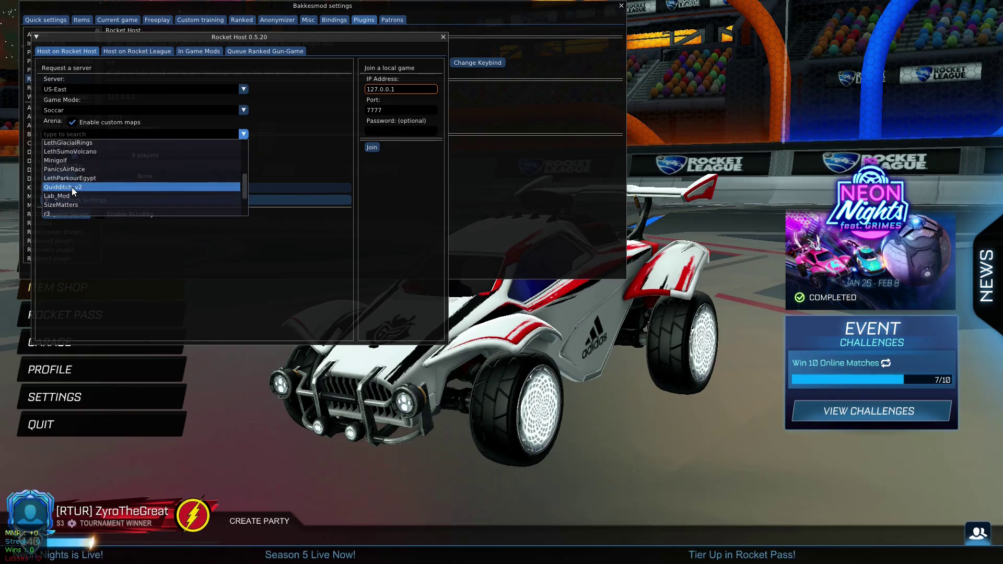
scroll(67, 175, up, 2)
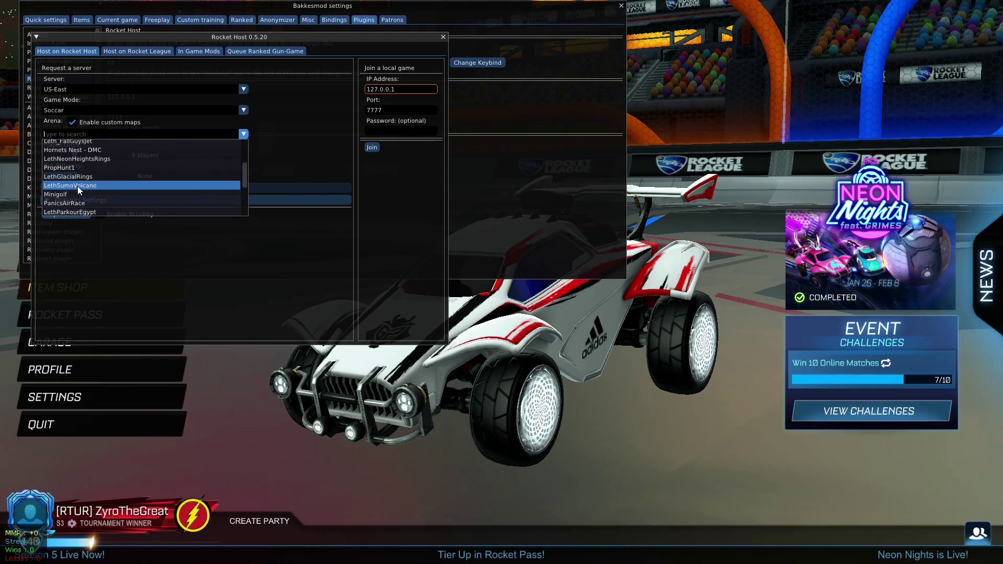
click(83, 219)
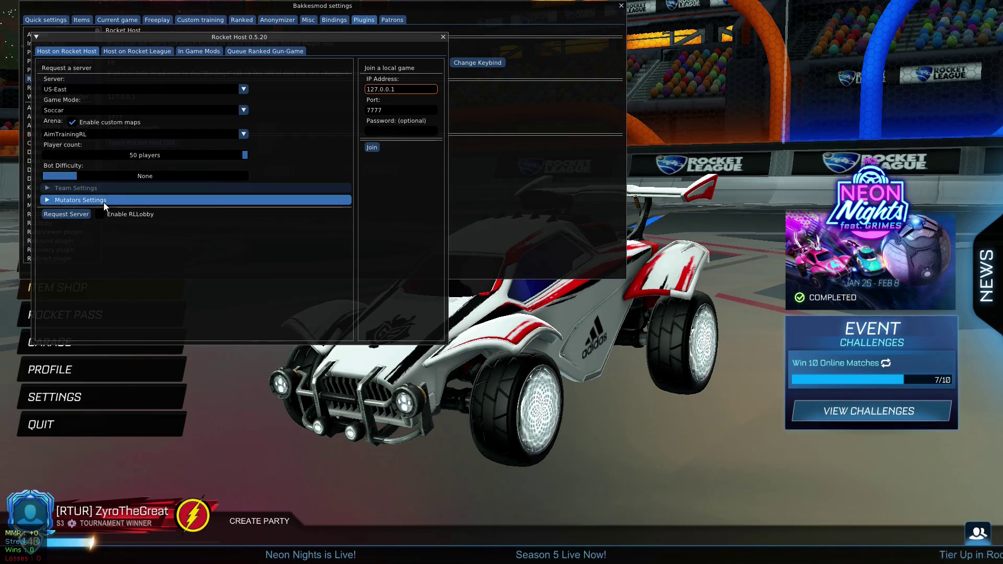
Enable RLLobby for the server and choose Minigolf as the custom arena
click(103, 202)
click(105, 199)
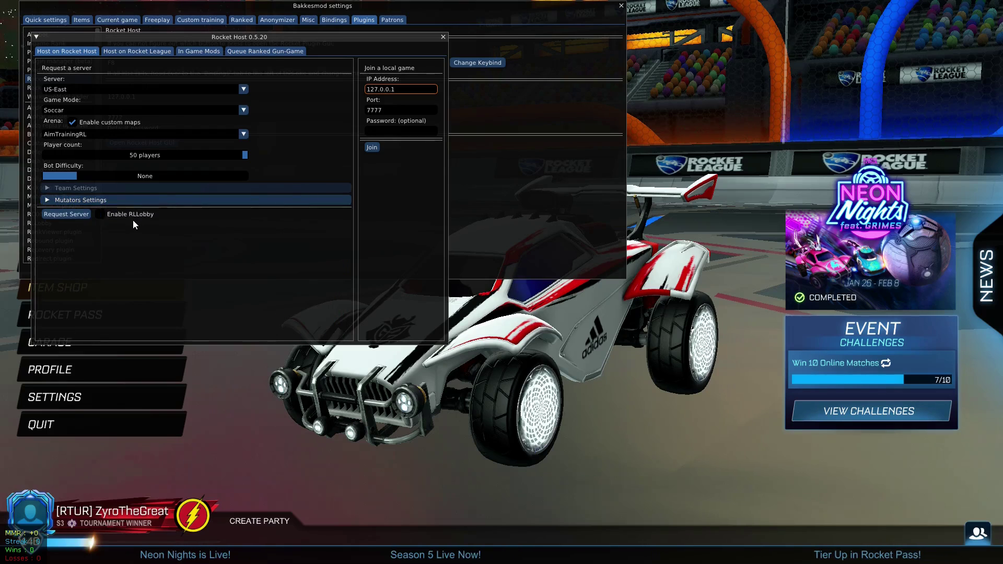
click(100, 214)
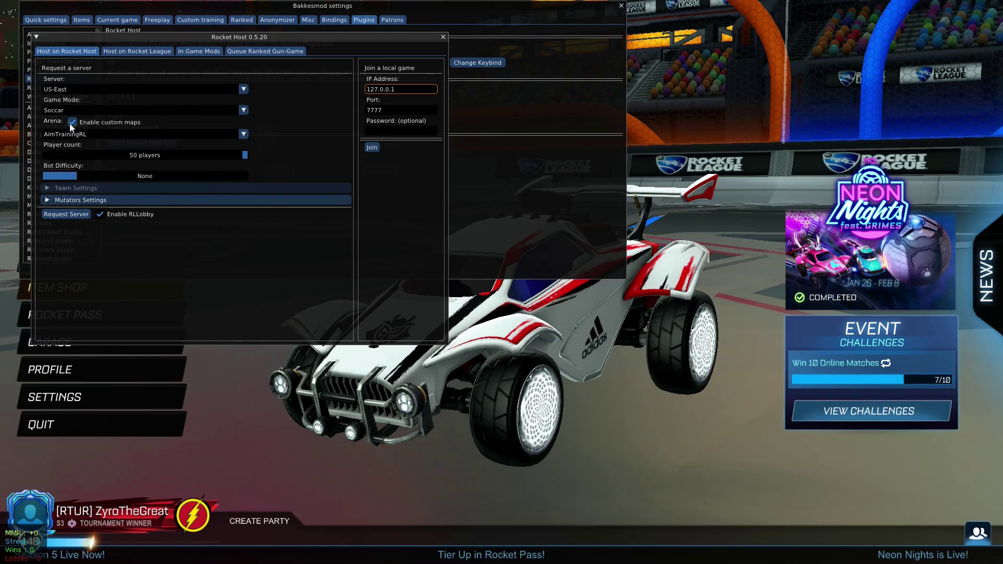
click(83, 132)
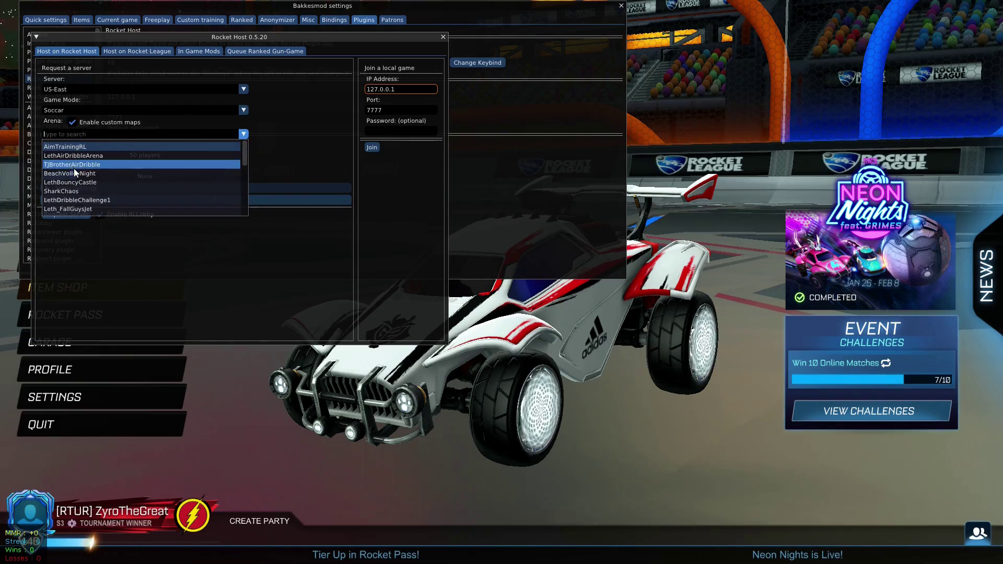
scroll(74, 194, down, 2)
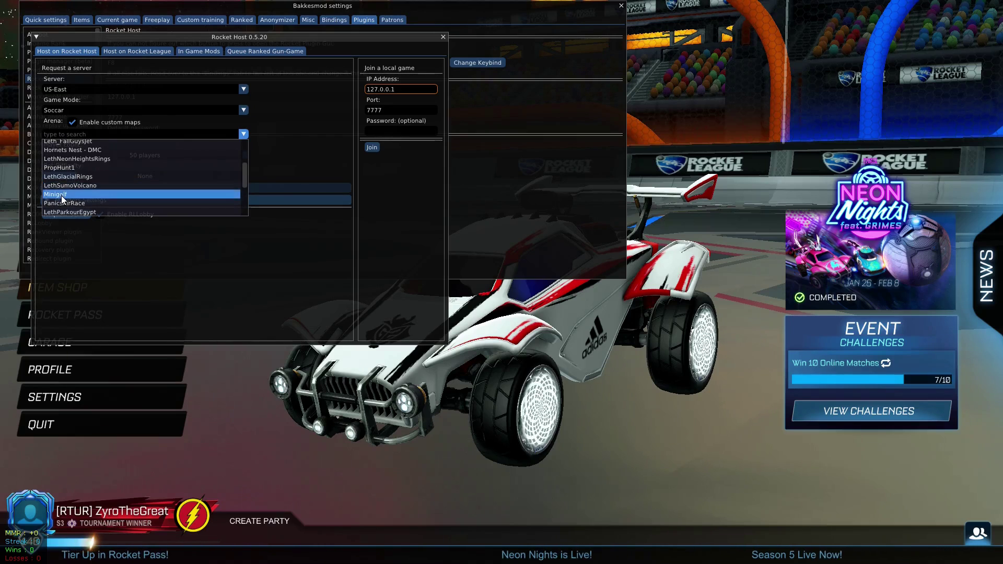
click(61, 195)
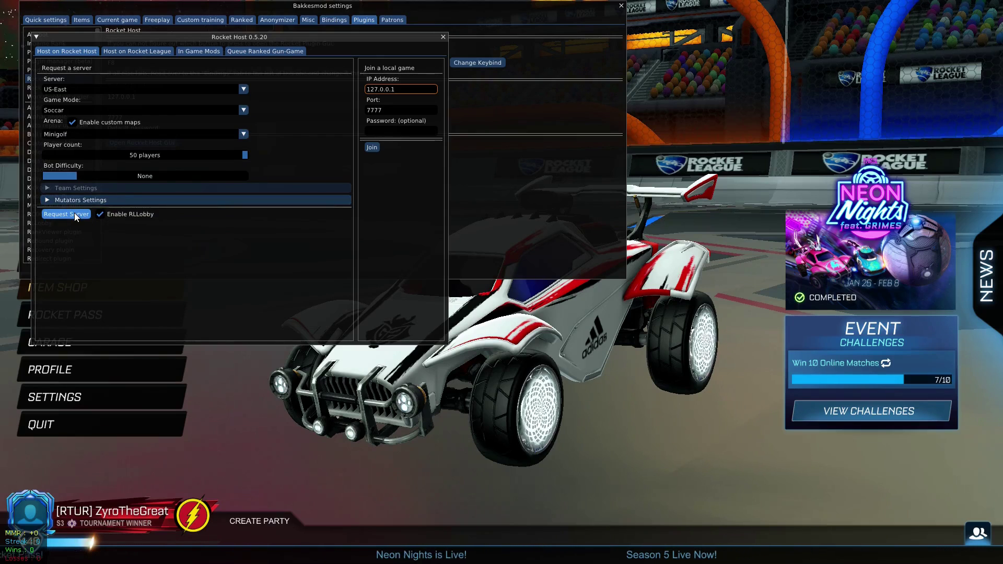
Request the hosted server with the player count lowered to 8, then join it
click(74, 214)
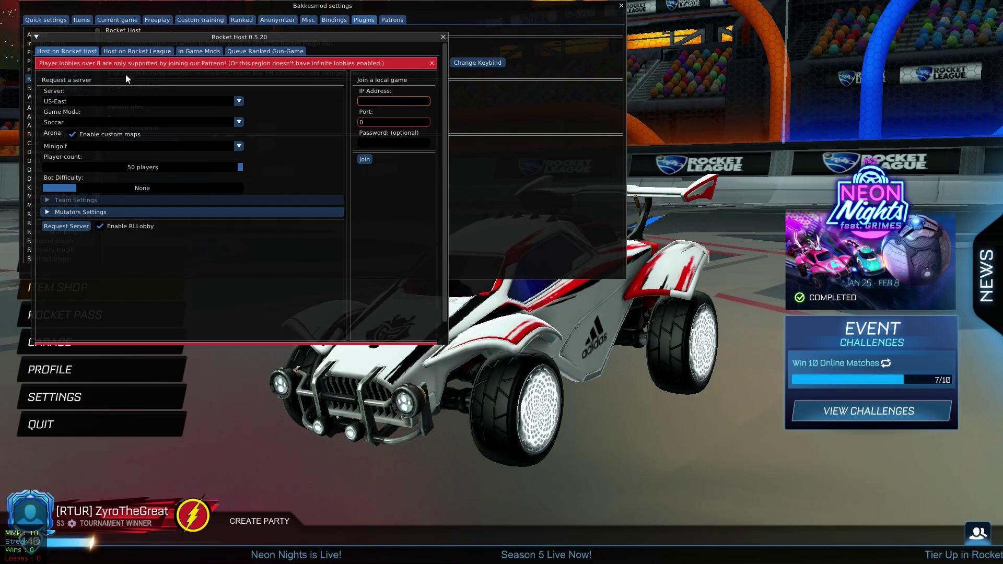
drag(120, 165, 70, 165)
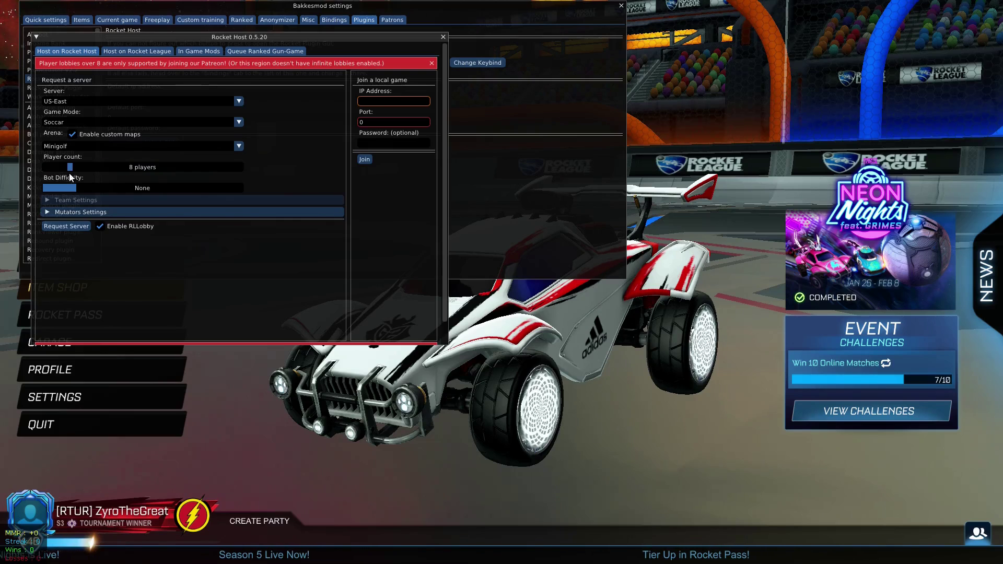
click(67, 227)
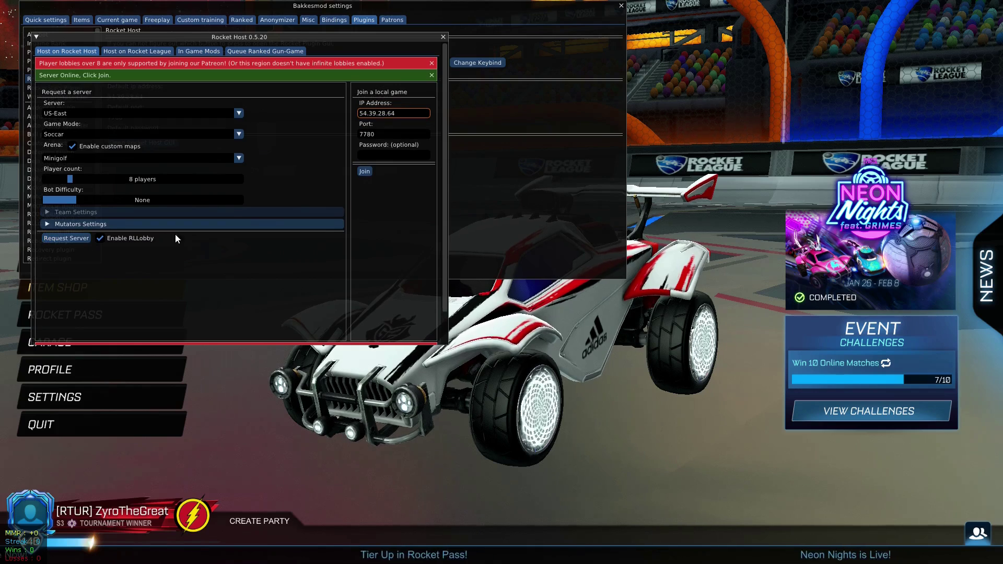
click(364, 172)
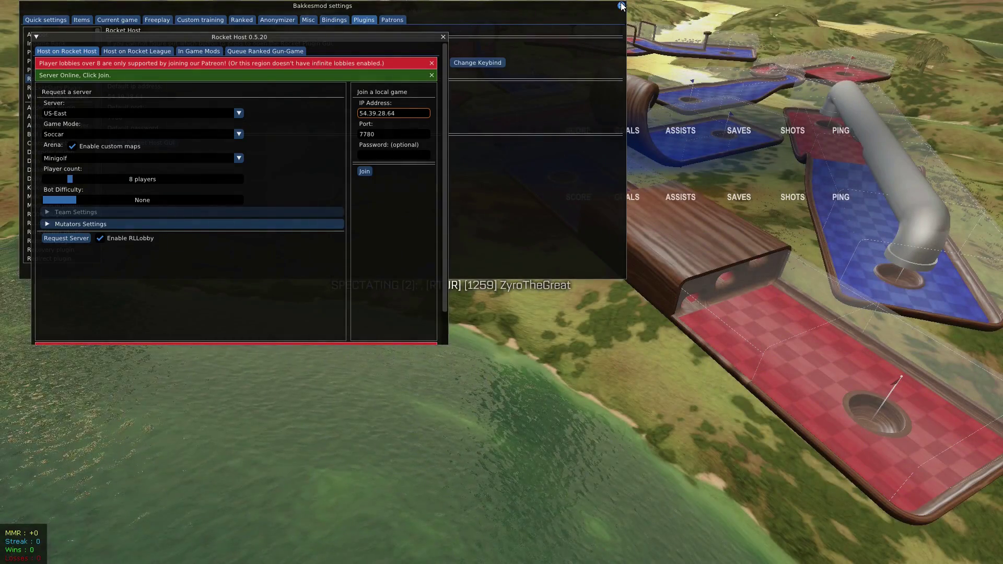
Close the BakkesMod settings and Rocket Host windows and join the blue team
click(621, 6)
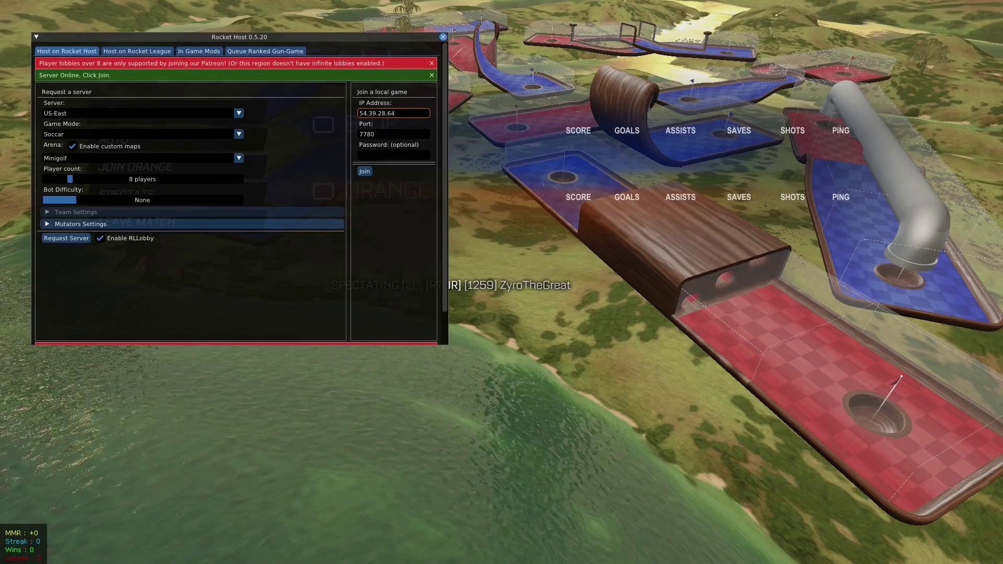
click(443, 36)
click(197, 112)
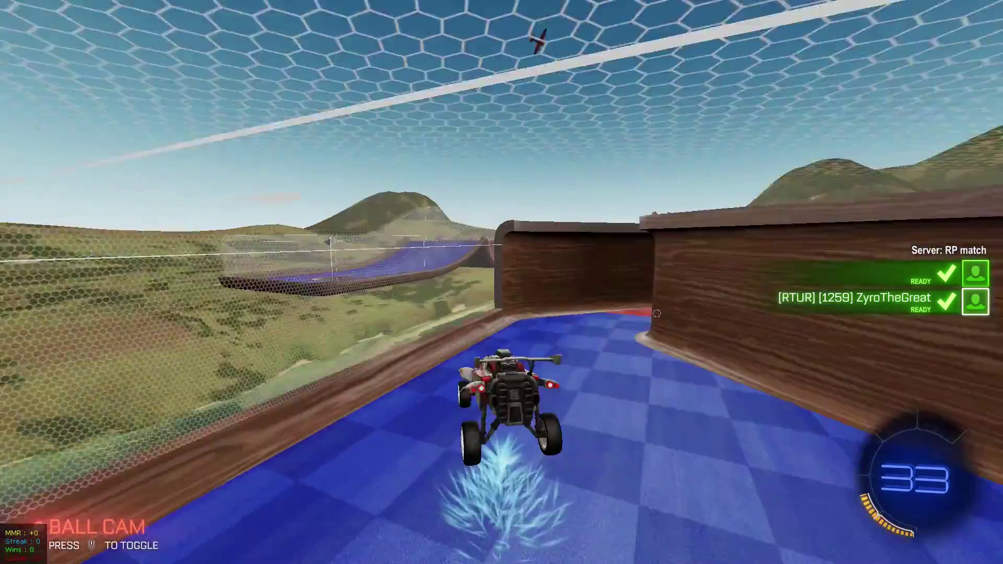
Drive the car left toward the wooden walls, then reopen Rocket Host with F5
key(w)
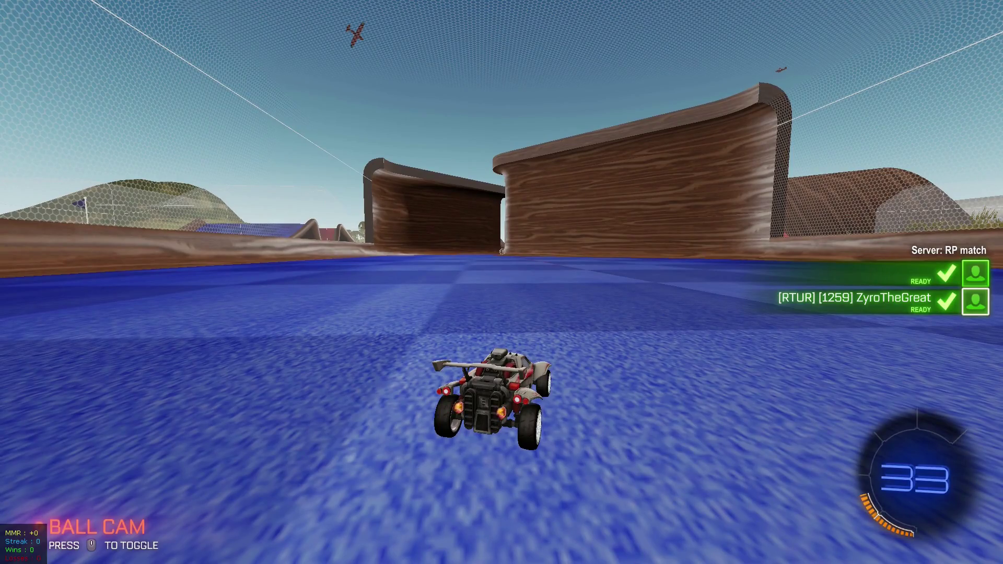
key(a)
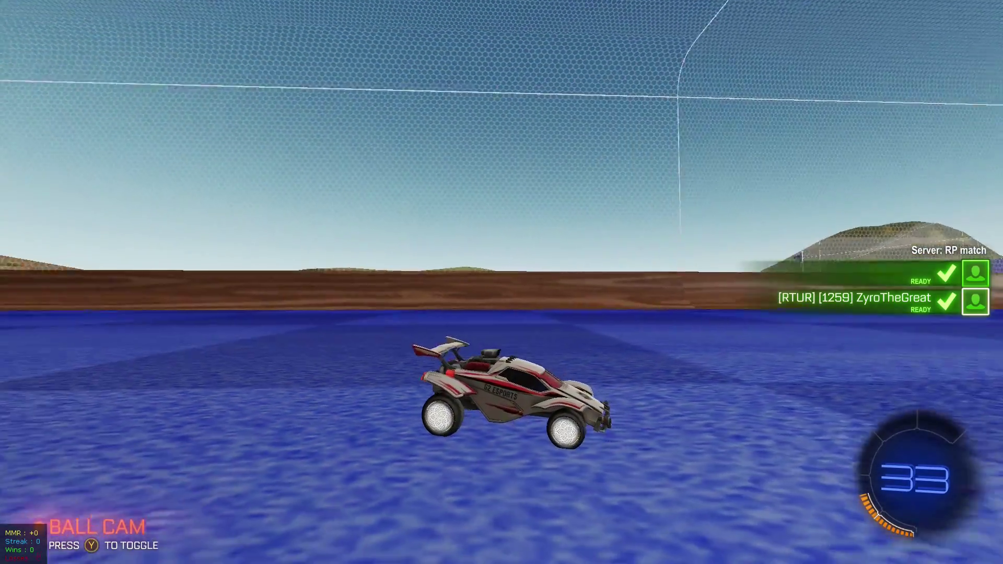
key(a)
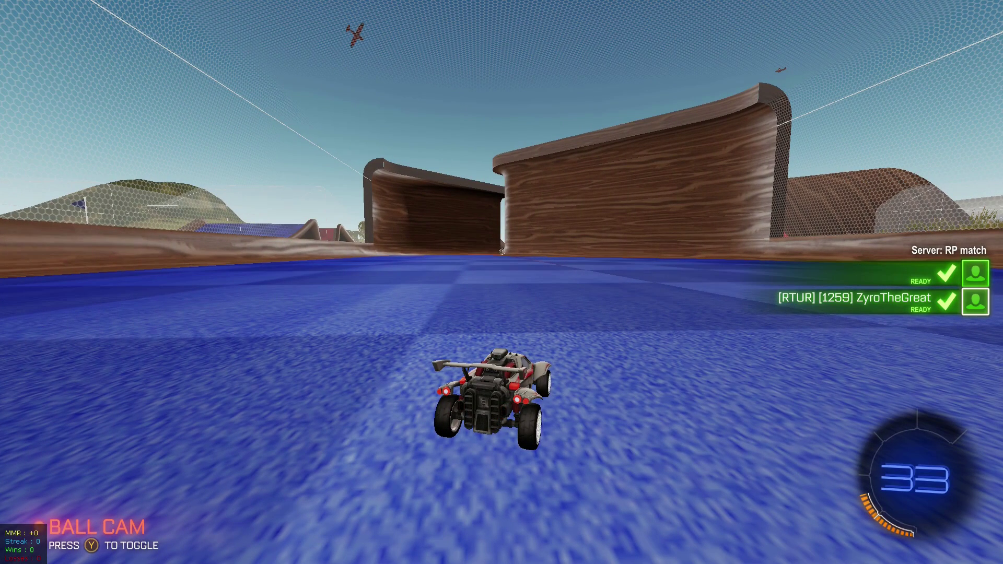
key(Escape)
key(Escape)
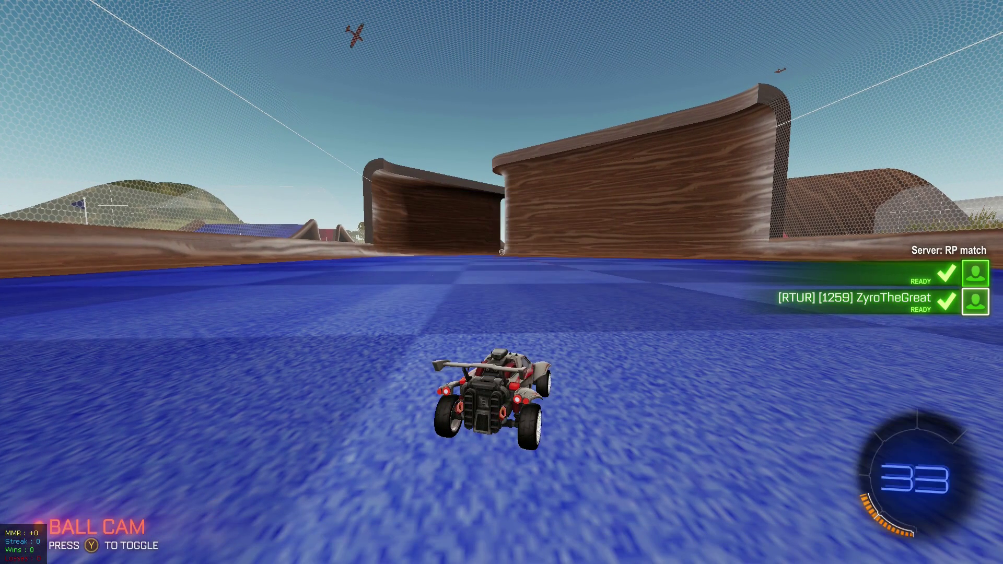
key(F5)
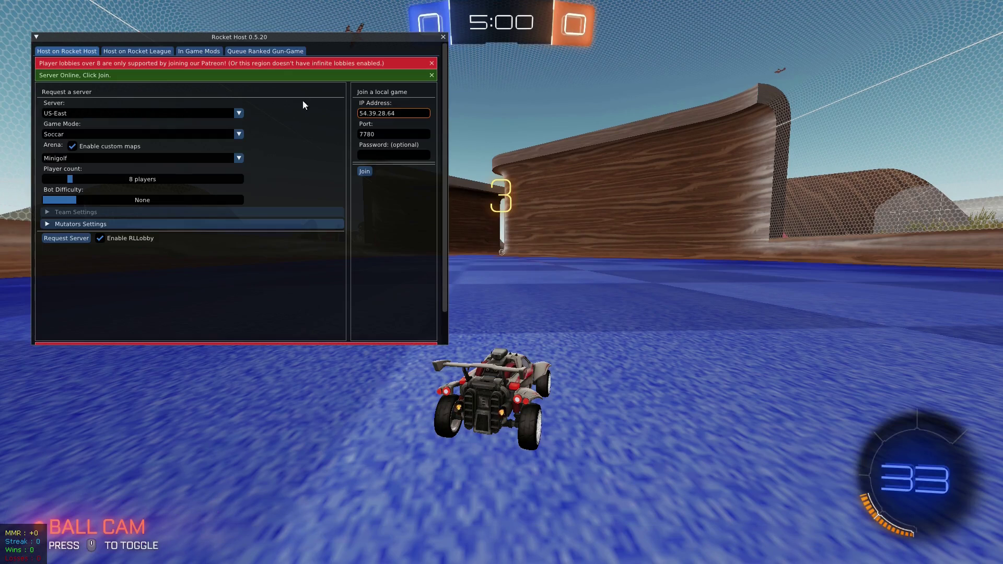
Grant admin through Rocket Host's In Game Mods > Game Event Mods > Game Controls
click(186, 52)
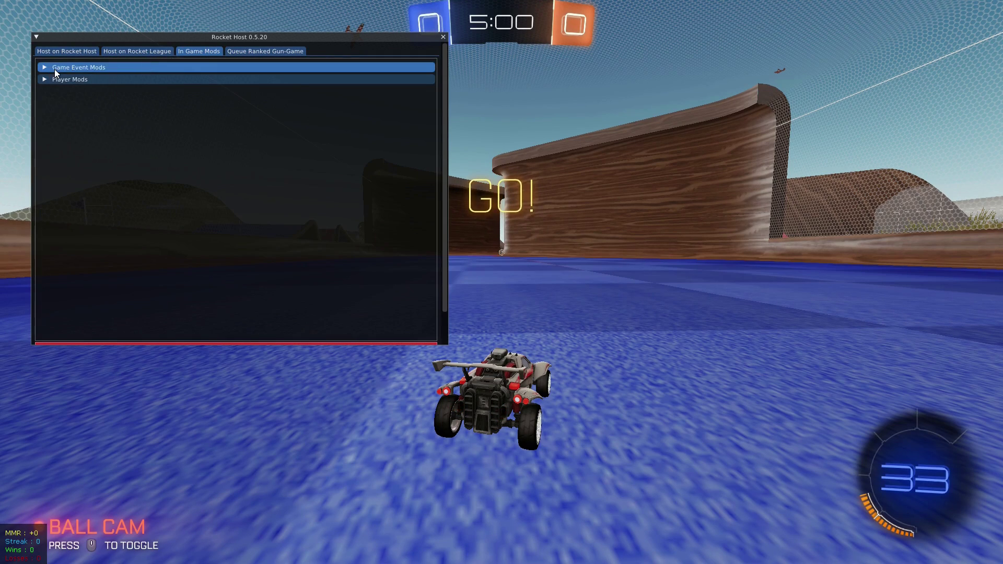
click(93, 68)
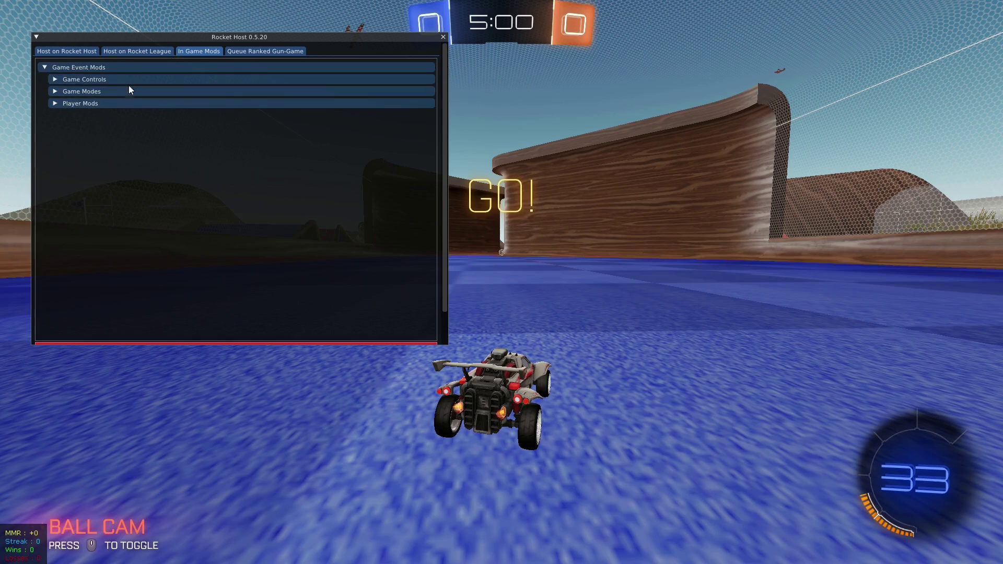
click(105, 81)
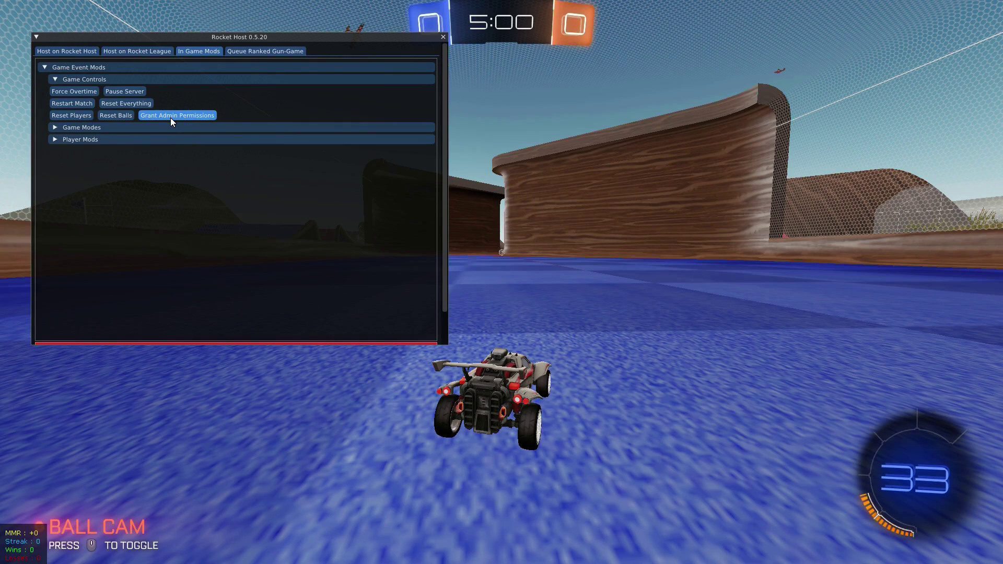
click(442, 37)
Pause the match and set the score to Blue 12, Orange 4 in Match Admin
key(Escape)
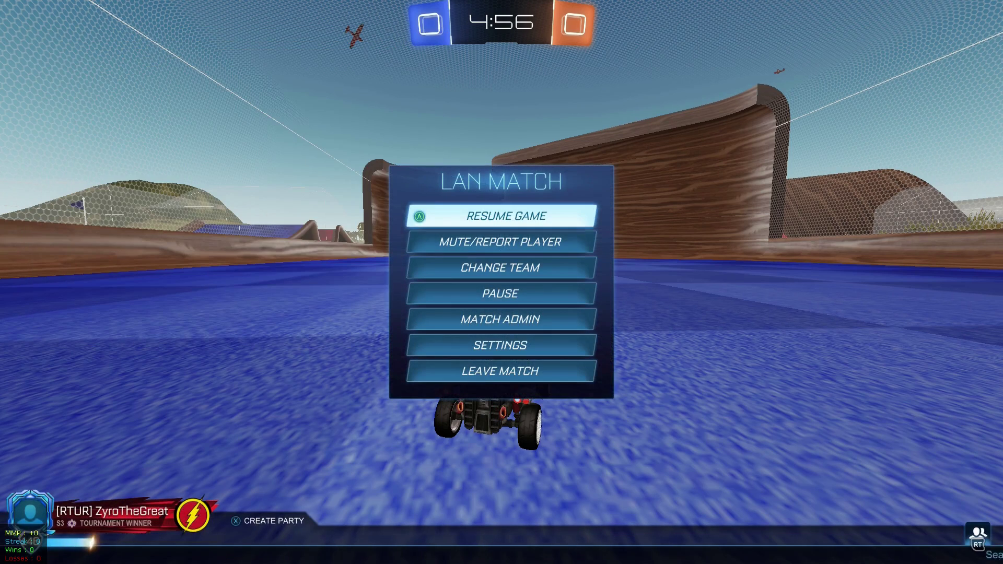
key(Down)
key(Down)
key(Down)
key(Return)
key(Down)
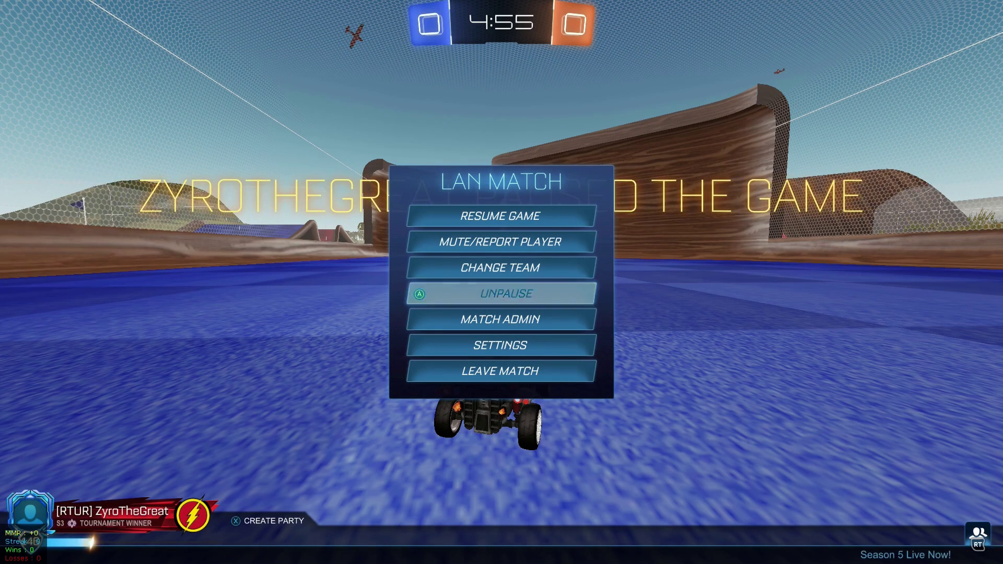
key(Return)
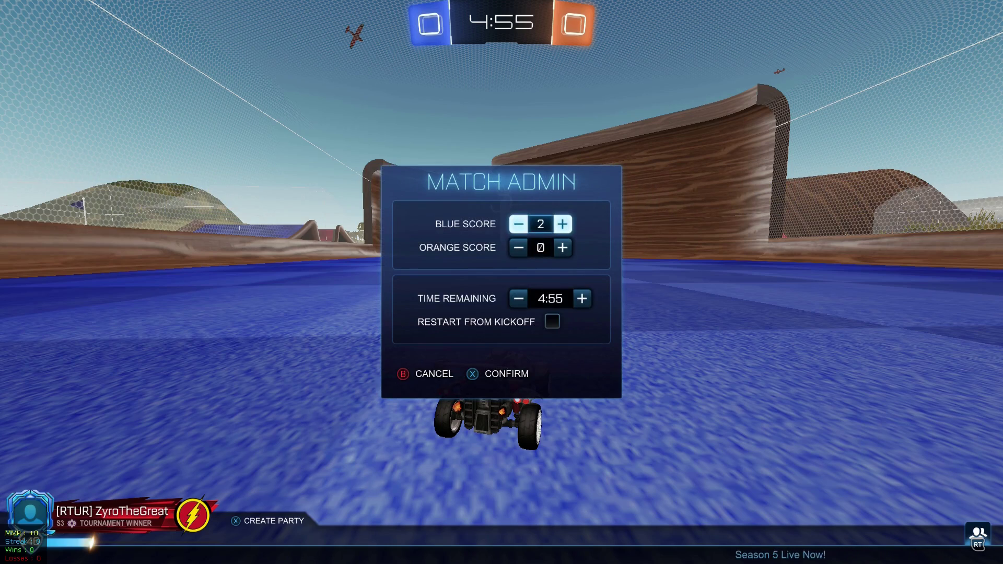
key(Down)
key(Up)
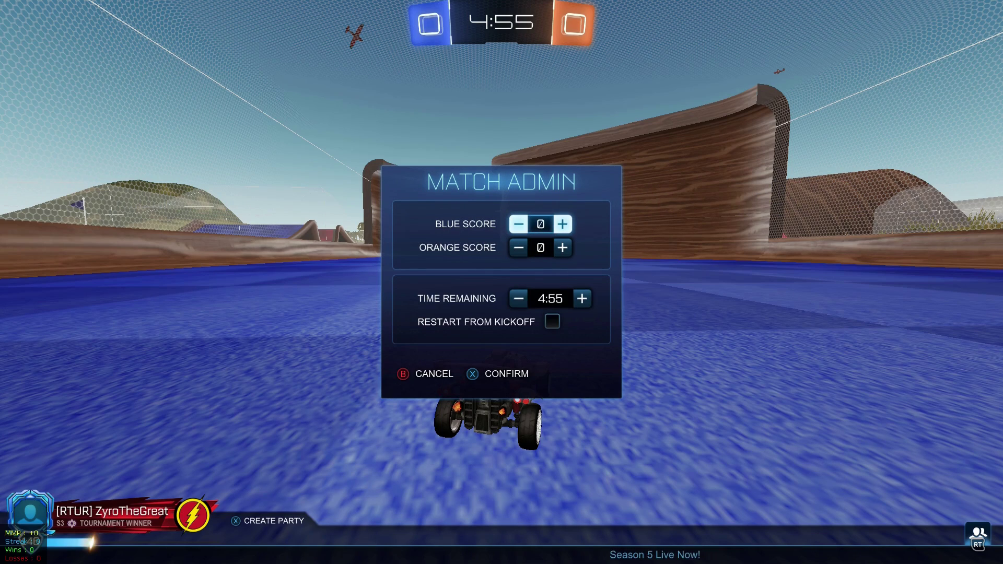
key(Down)
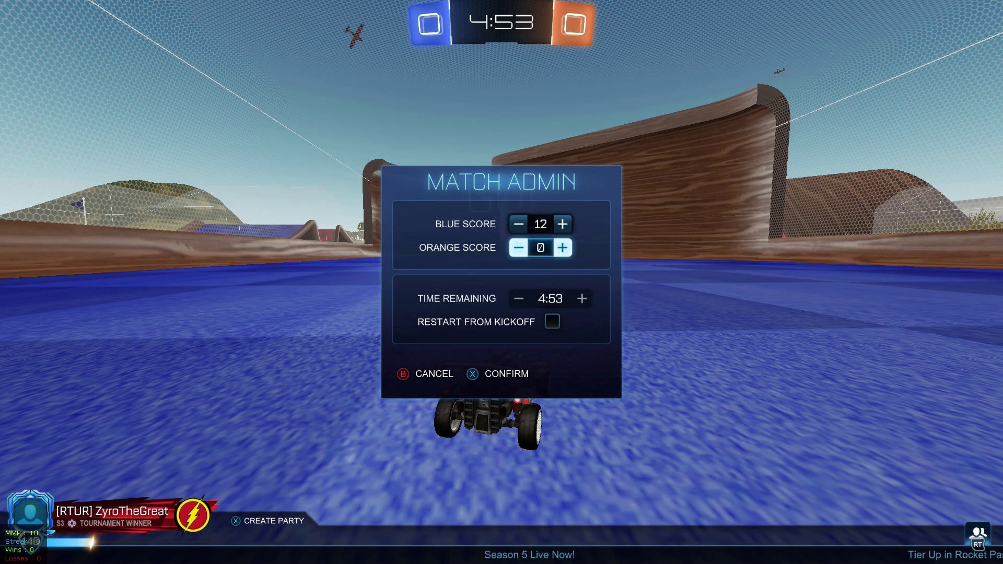
key(Down)
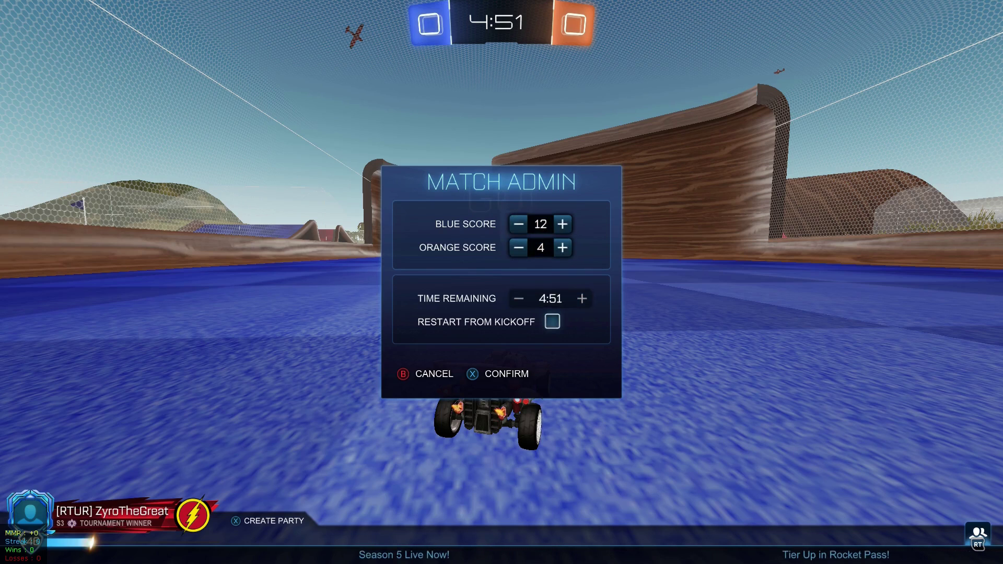
key(Return)
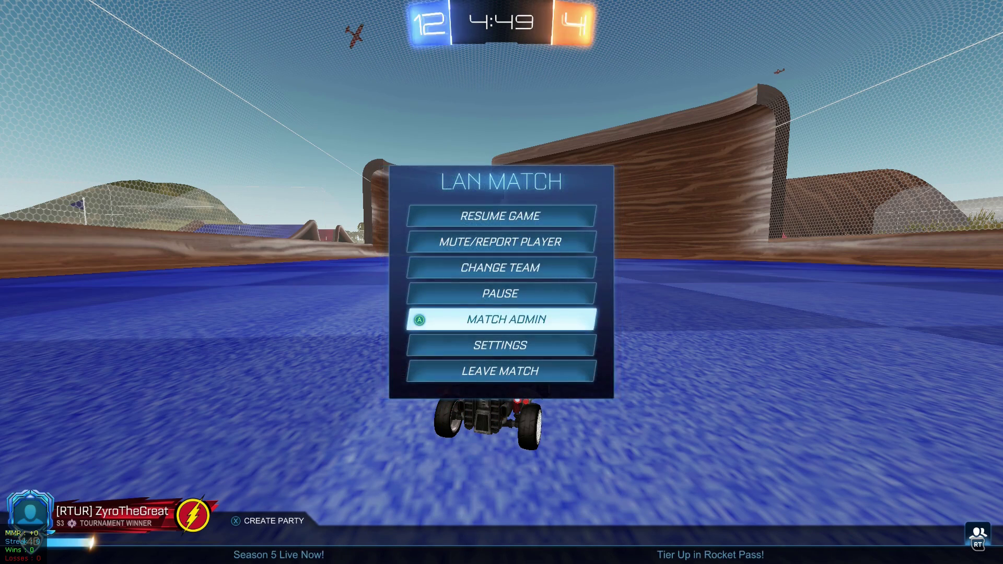
Resume play, then choose Leave Match from the pause menu
key(Escape)
key(Escape)
key(Down)
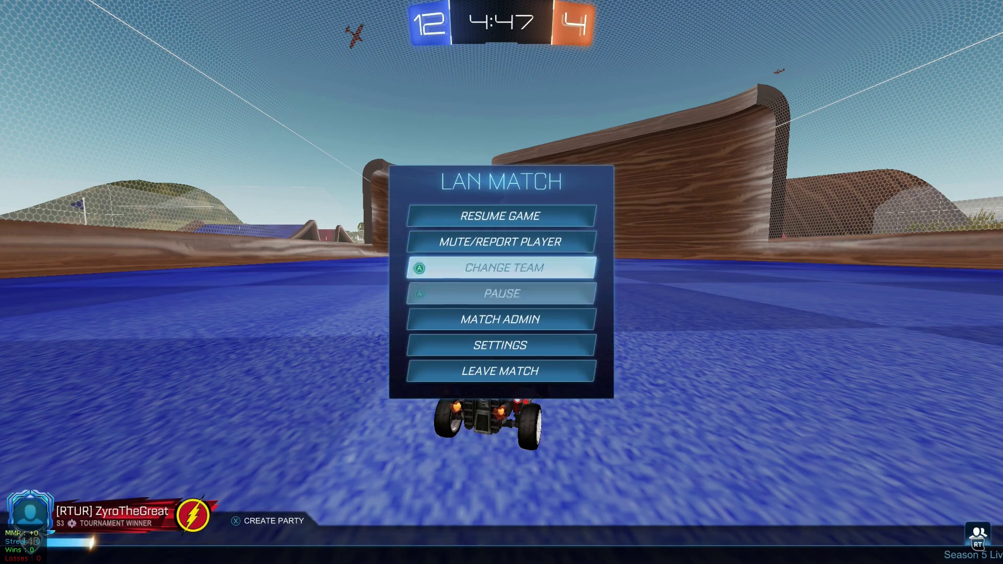
key(Up)
key(Down)
key(Down)
key(Return)
key(Escape)
key(Down)
key(Down)
key(Return)
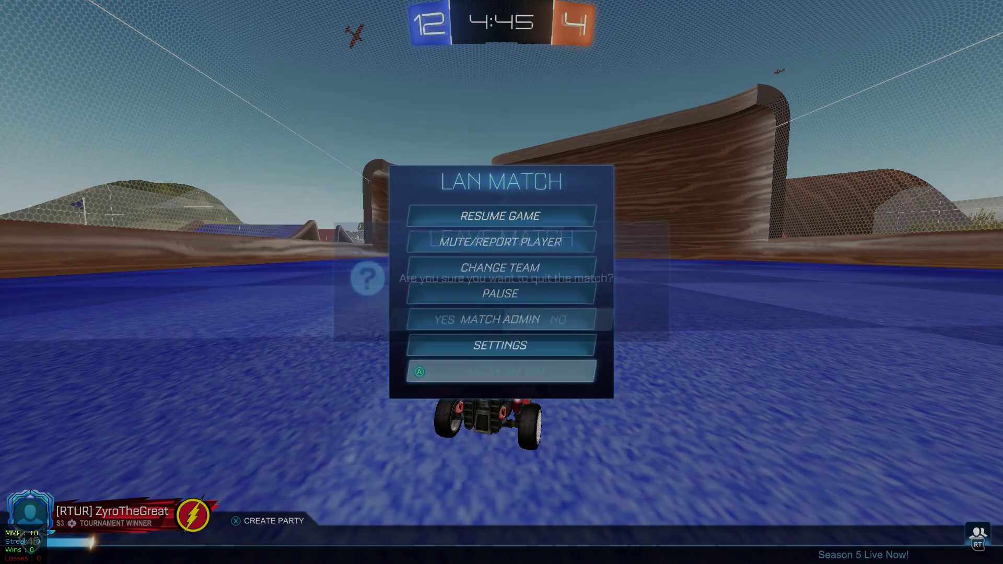
Quit the match and connect through RLLobby to the Rocket Host US-East 3 Minigolf server
key(Return)
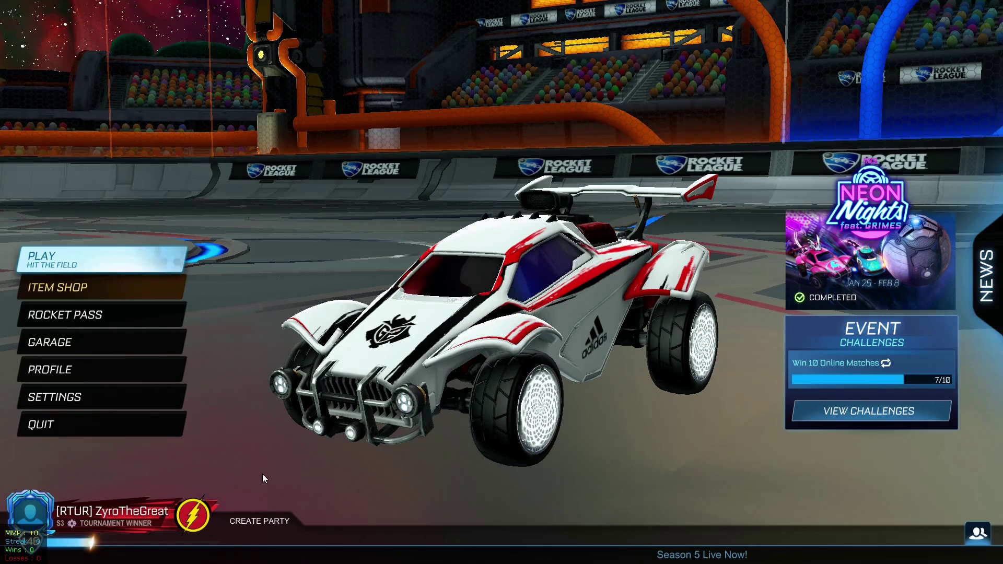
key(F2)
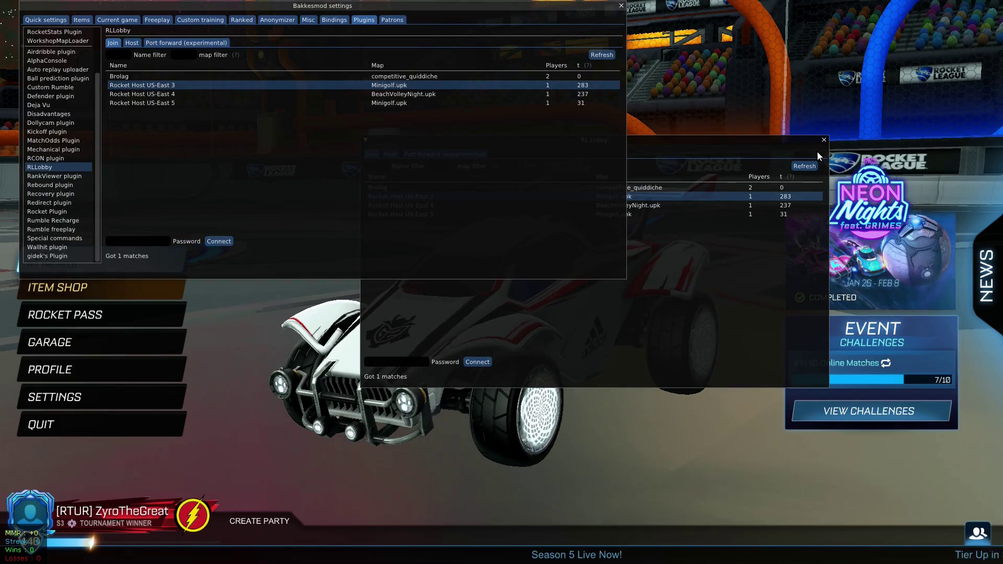
click(620, 7)
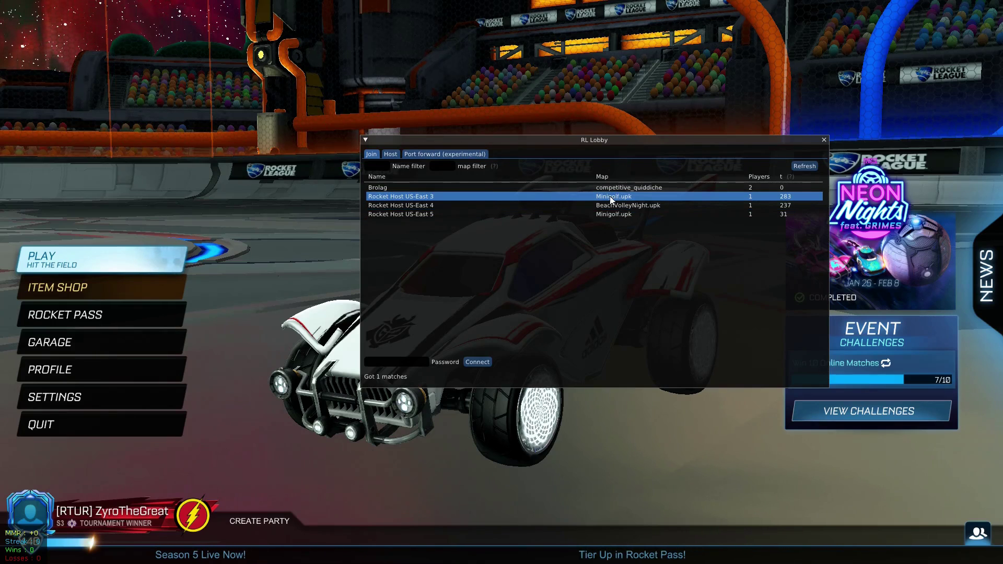
click(478, 362)
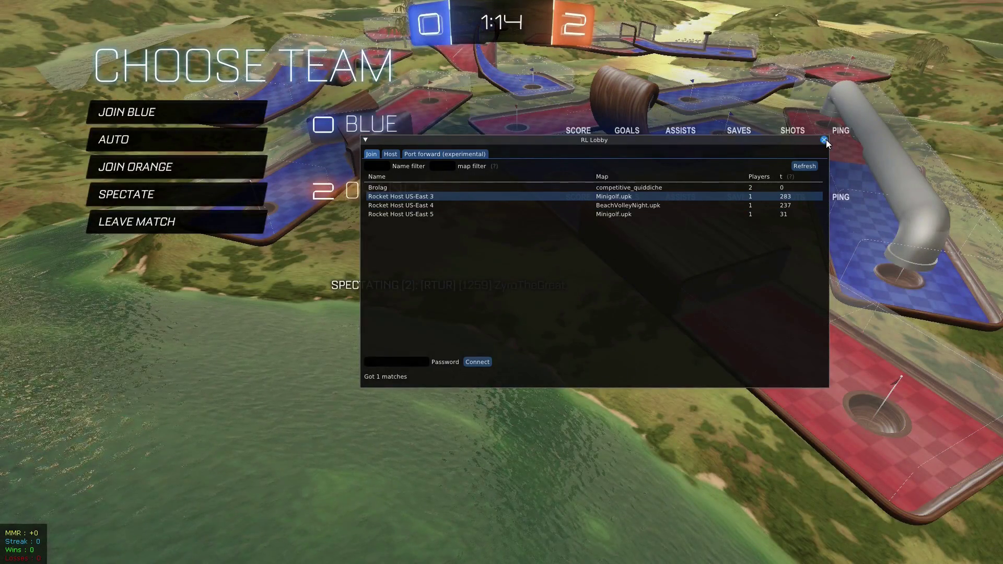
Close the RL Lobby list, join blue, and drive up the blue wall after the ball
click(825, 141)
click(183, 106)
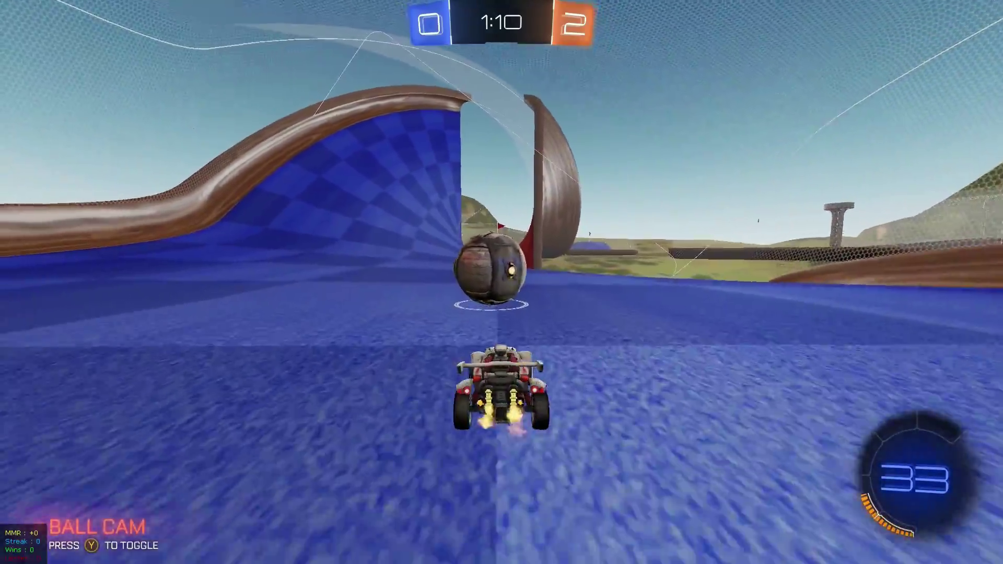
key(Tab)
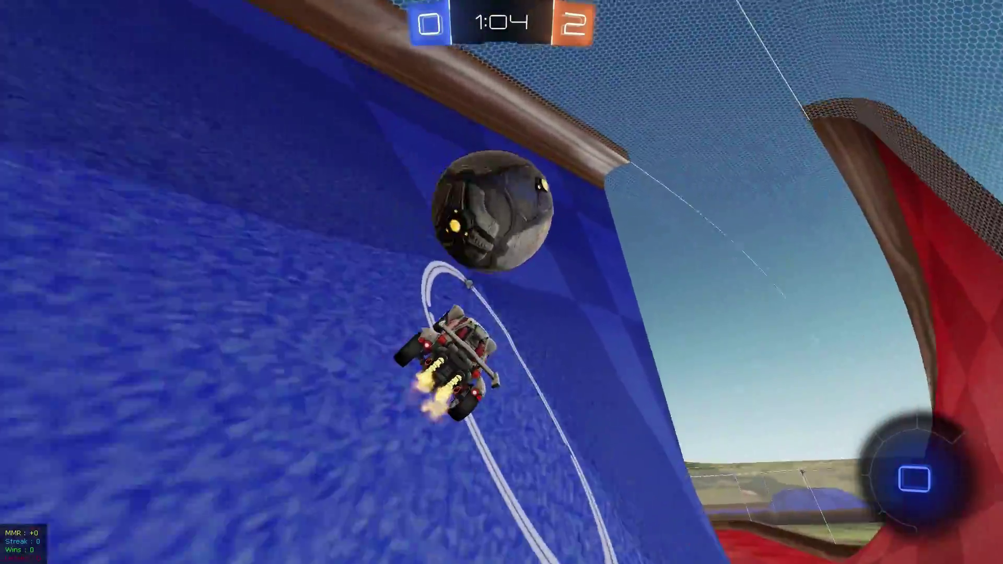
key(space)
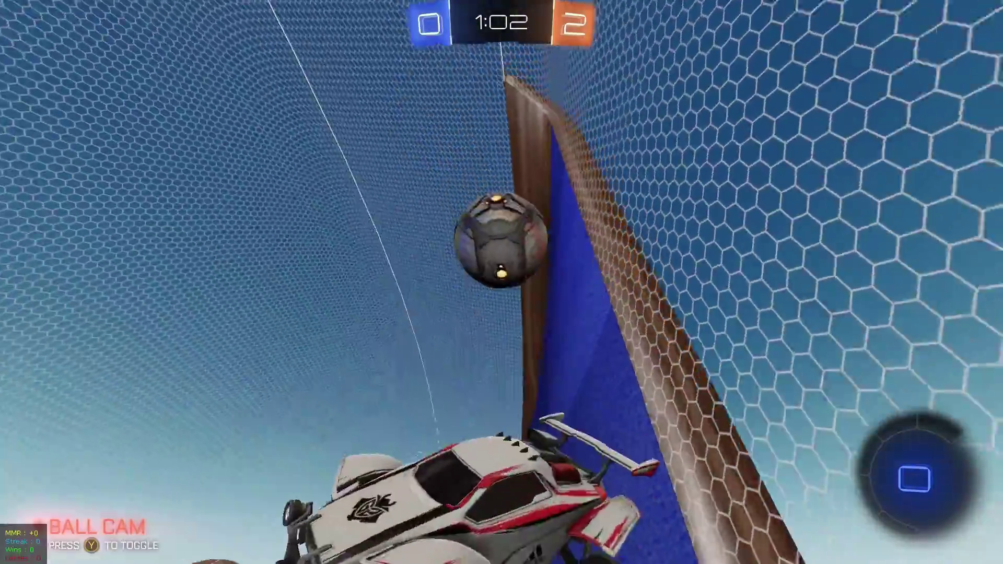